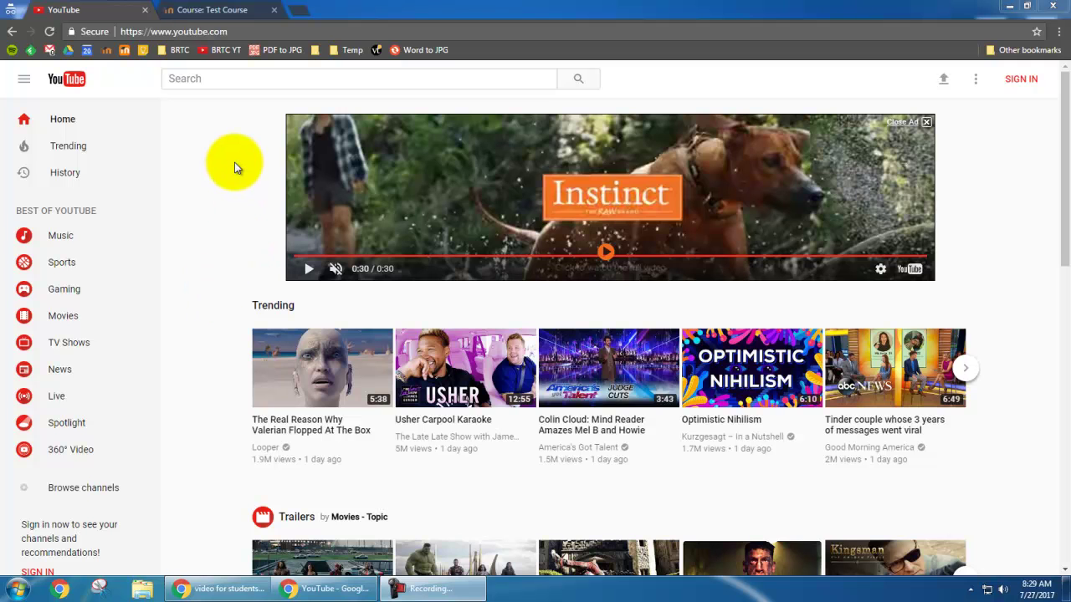
Sign in to the YouTube account with its password, fixing a typo before submitting
left_click(1021, 87)
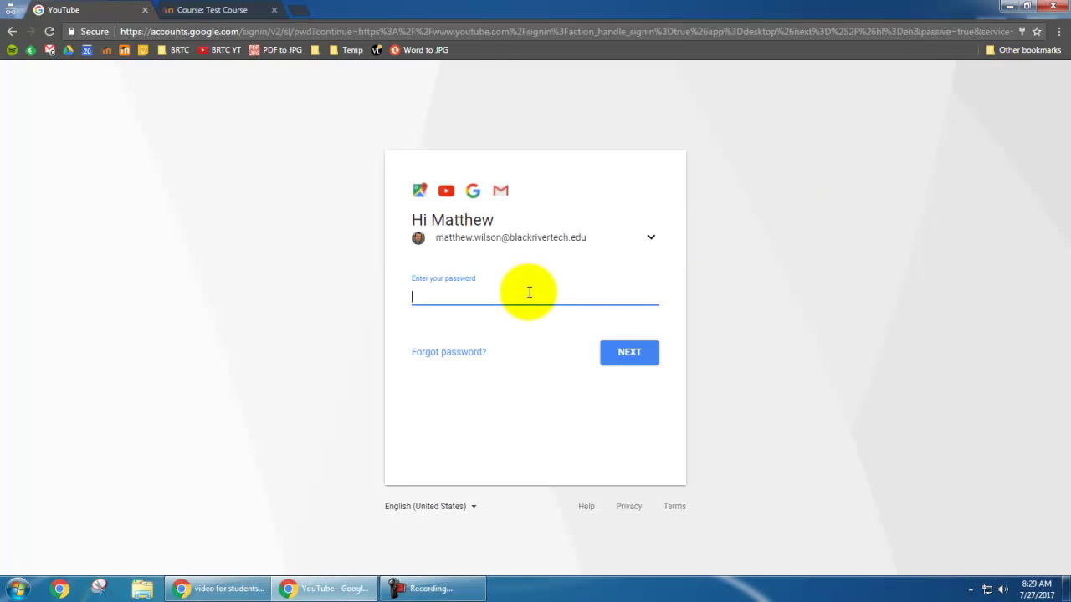
type("*********")
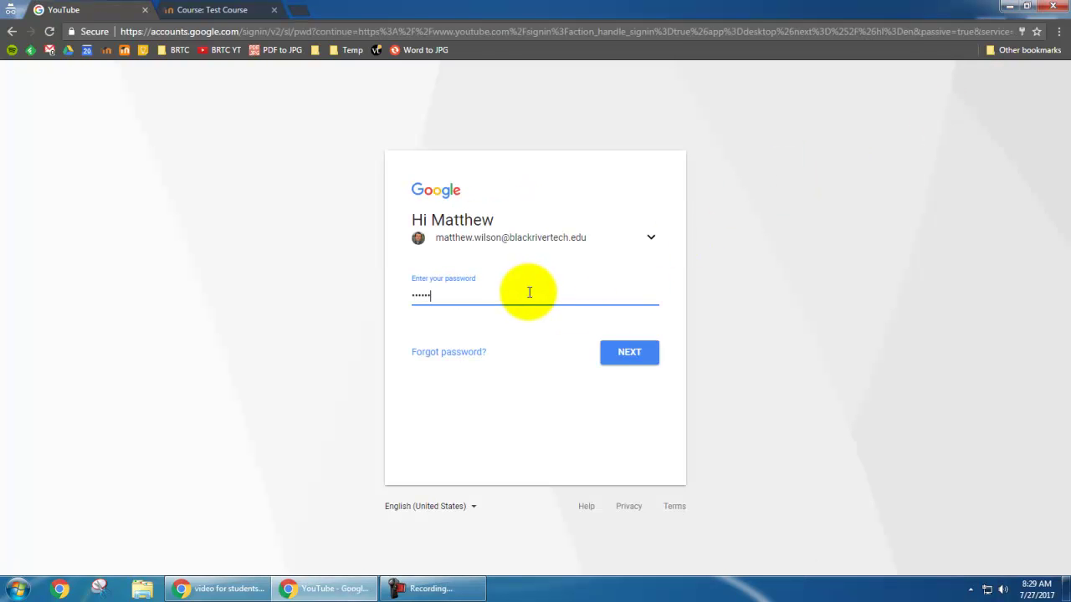
key("BackSpace")
key("BackSpace")
key("BackSpace")
key("BackSpace")
key("BackSpace")
key("BackSpace")
key("BackSpace")
key("BackSpace")
type("*********")
key("Return")
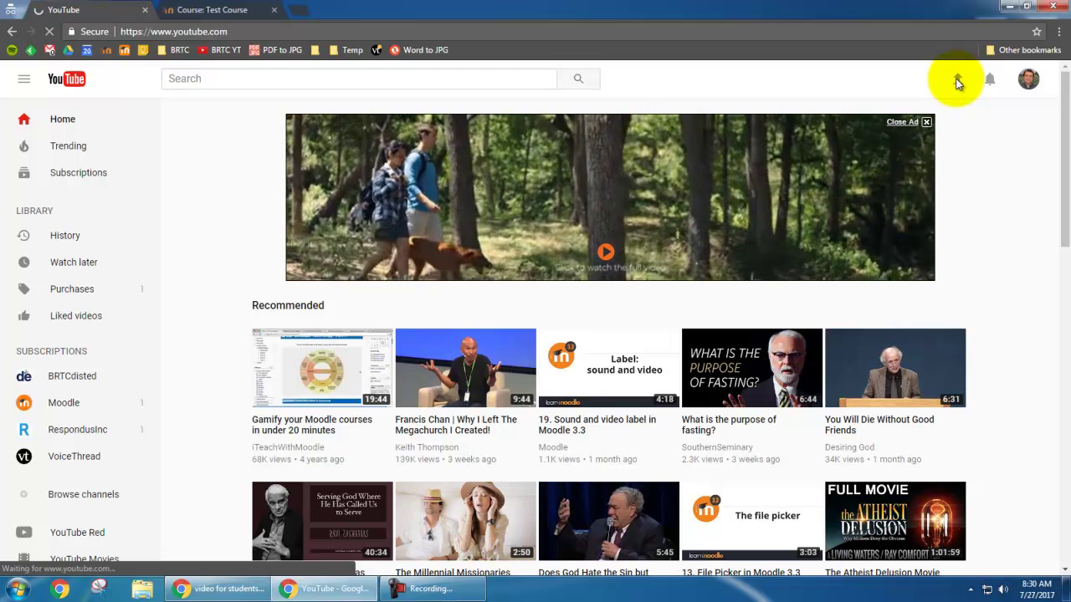
Upload the 'YouTube Video Example' file from the Desktop to YouTube
left_click(958, 80)
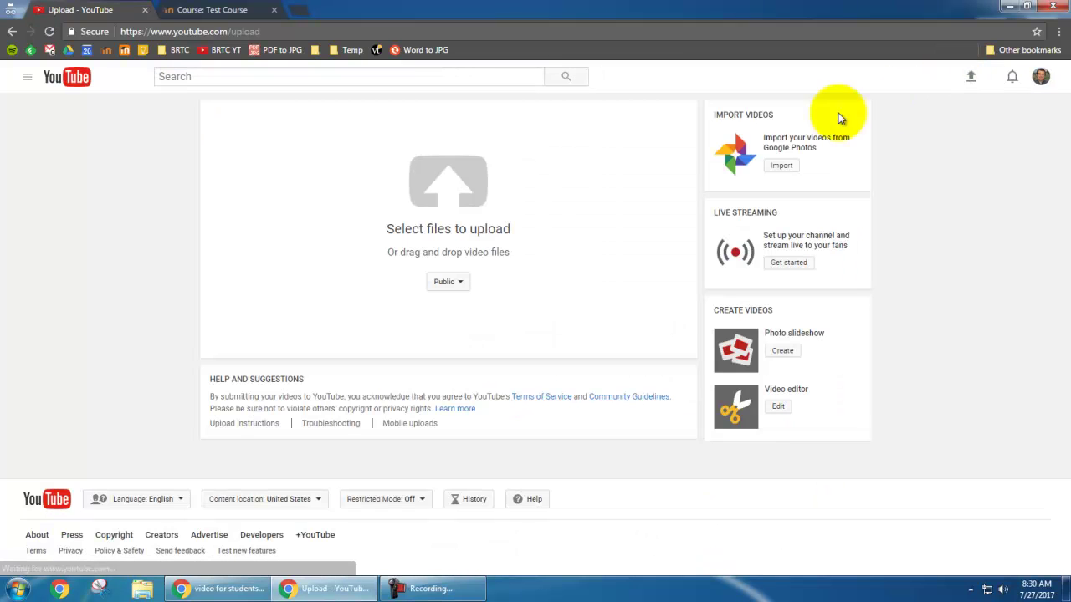
left_click(453, 186)
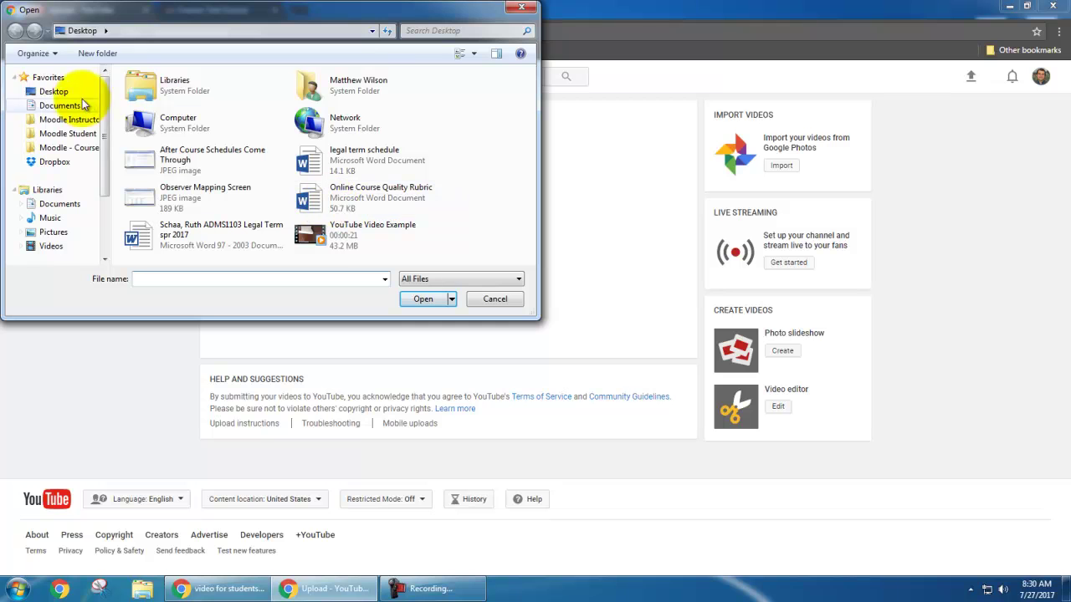
left_click(323, 237)
left_click(423, 299)
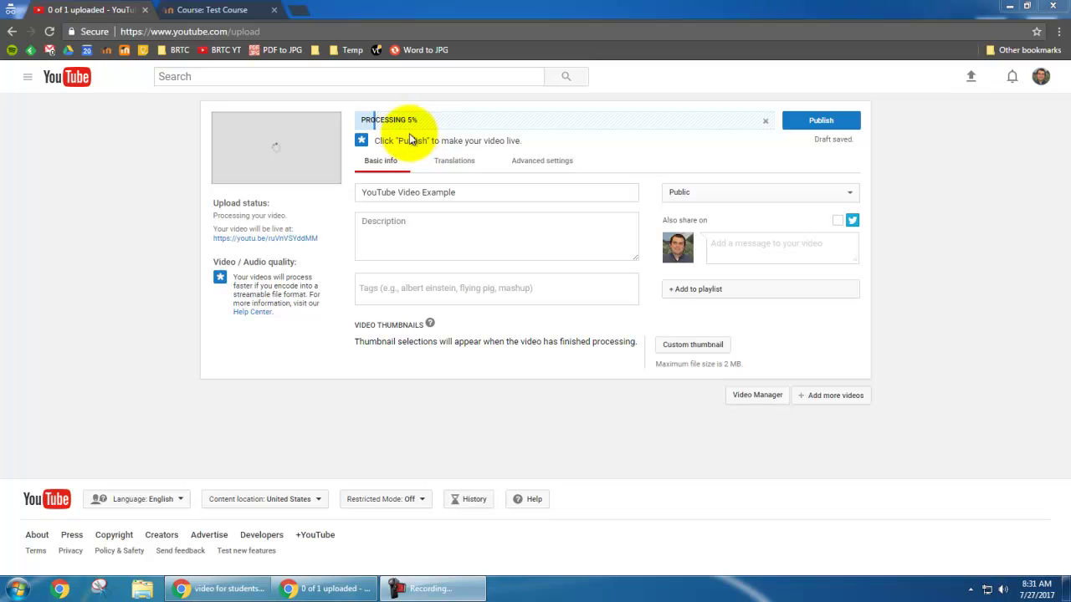
Review the video's title and description and change its privacy from Public to Unlisted
left_click(495, 196)
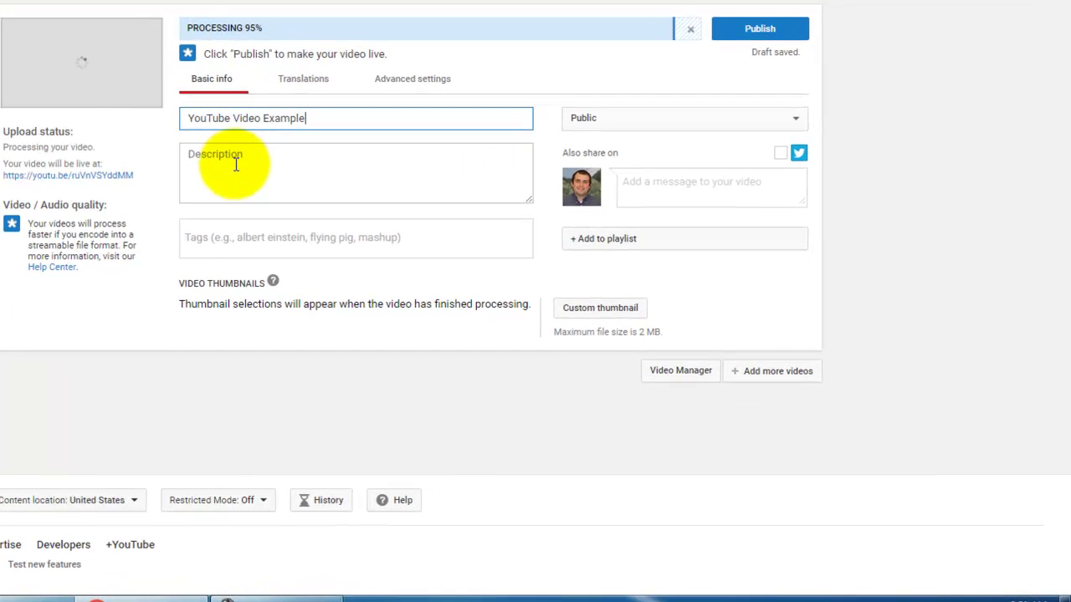
left_click(358, 210)
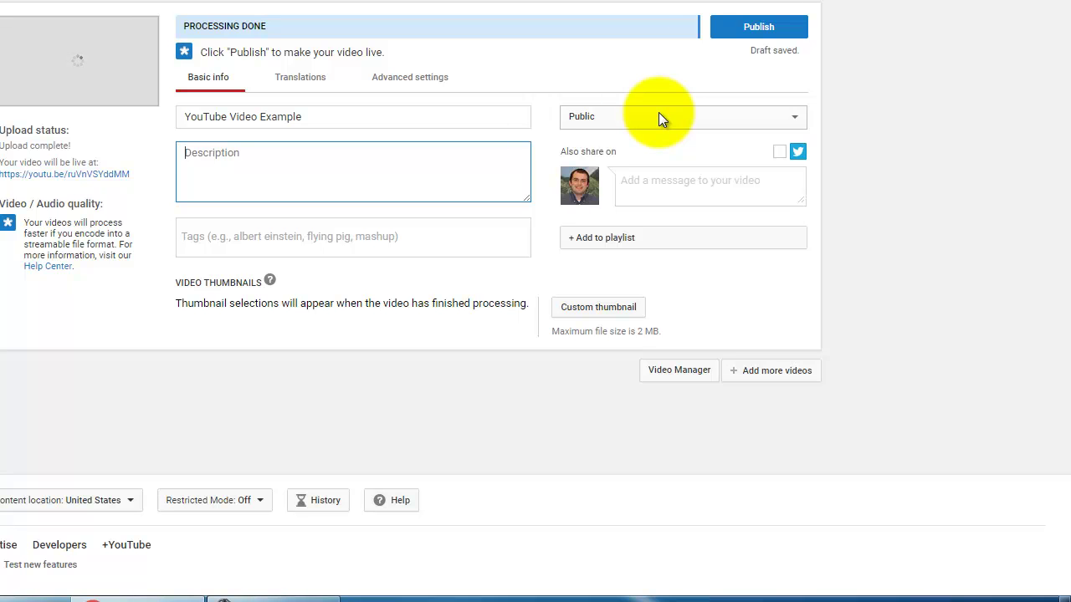
left_click(649, 115)
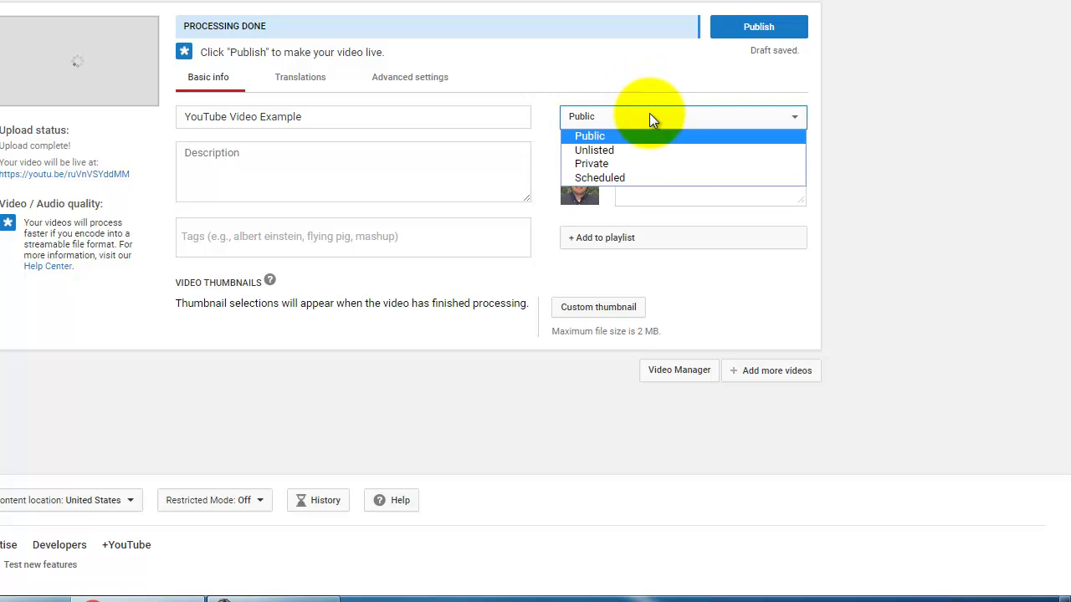
left_click(650, 150)
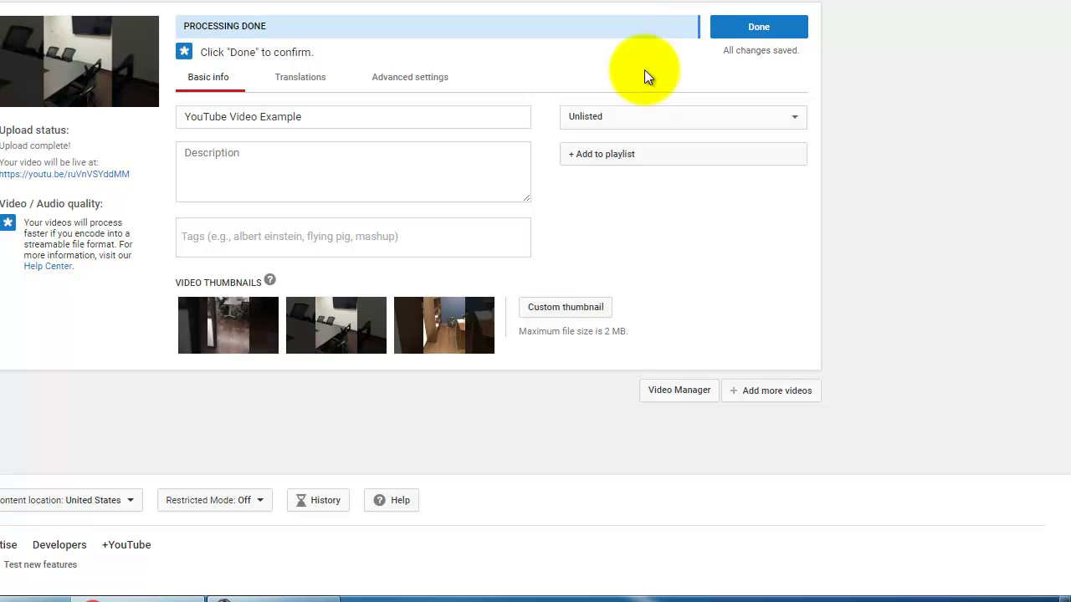
left_click(323, 119)
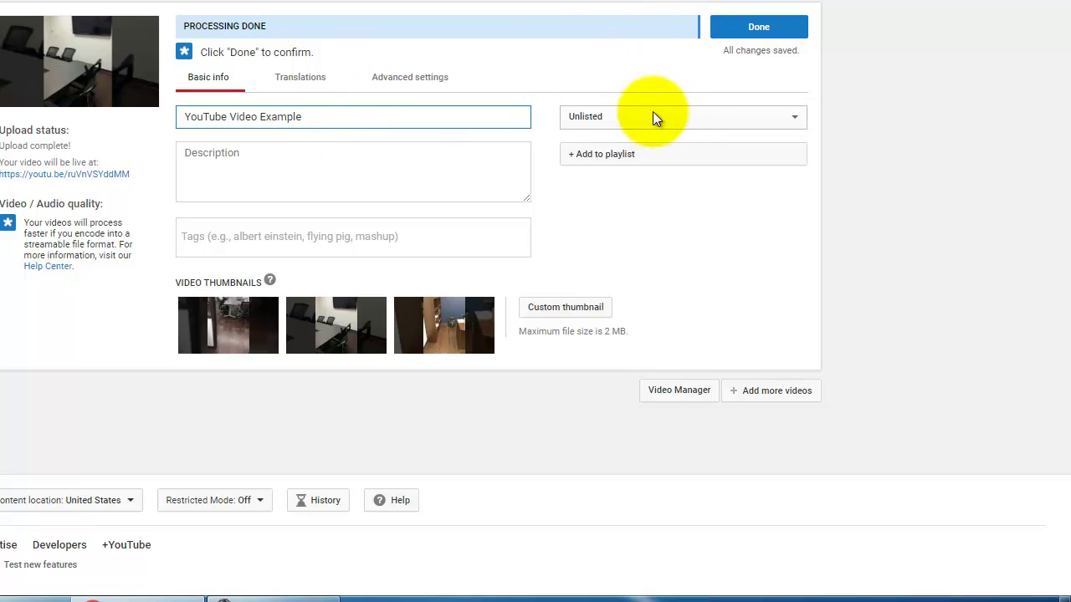
Finish editing, copy the video's share link, and switch to the Moodle Test Course tab
left_click(760, 28)
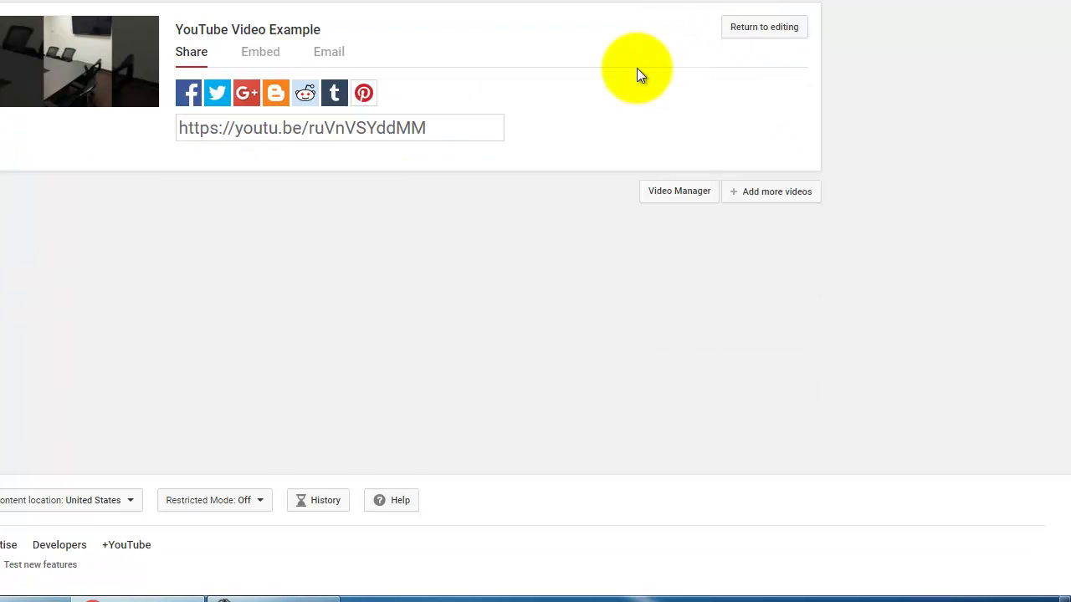
left_click(438, 127)
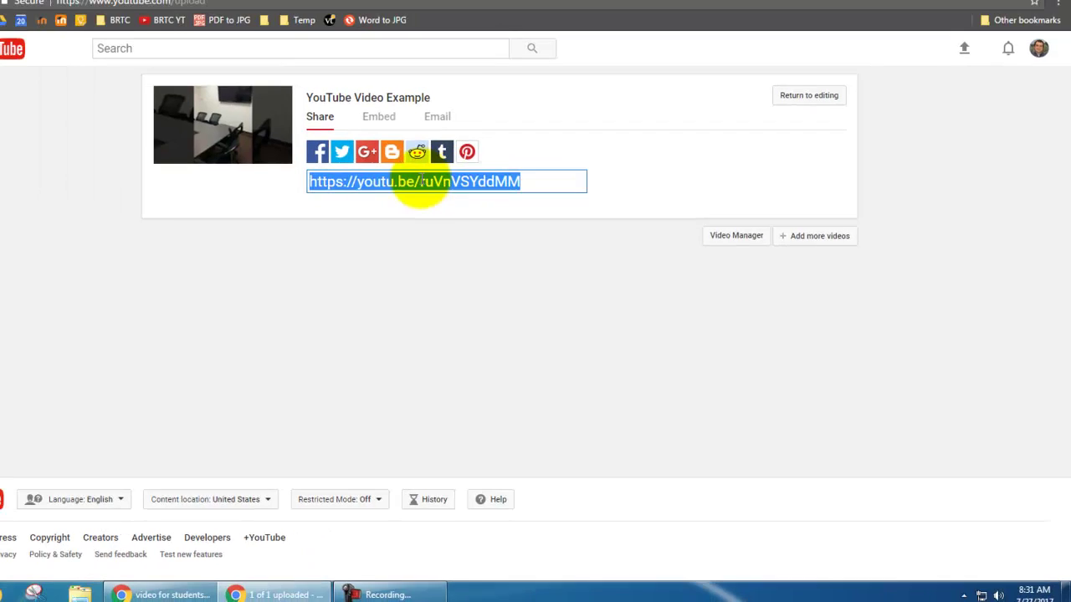
right_click(422, 181)
left_click(470, 205)
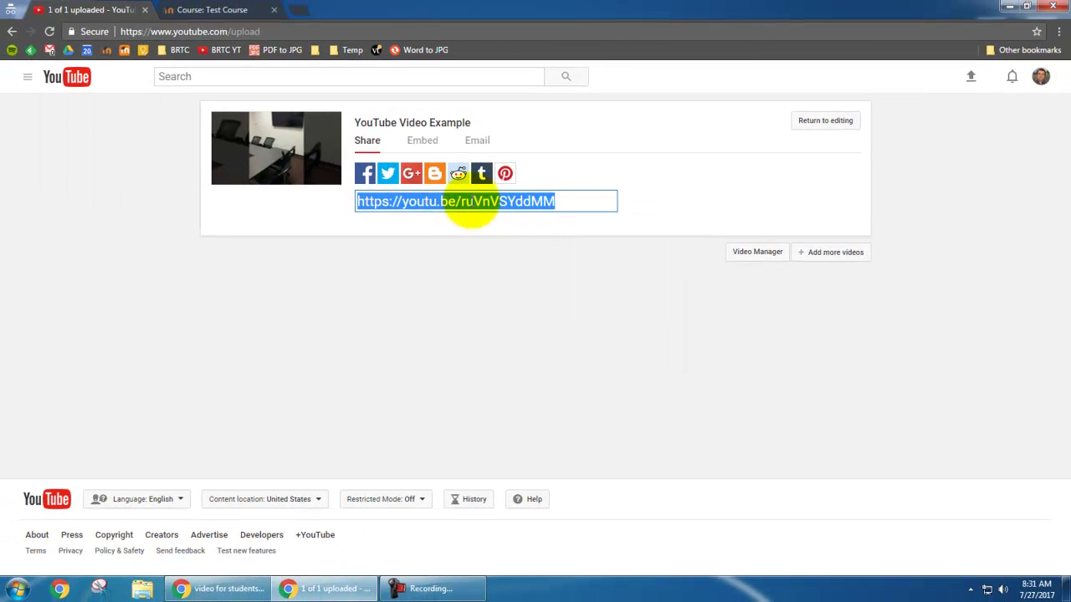
left_click(223, 12)
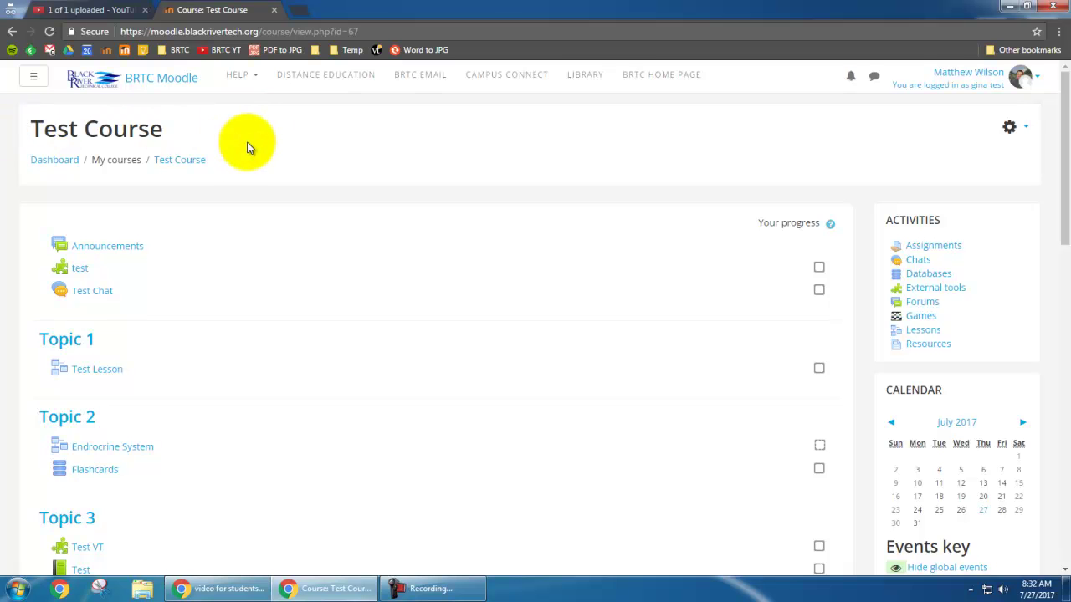
Open the YT Test assignment and start adding a new submission
scroll(313, 201, "down", 2)
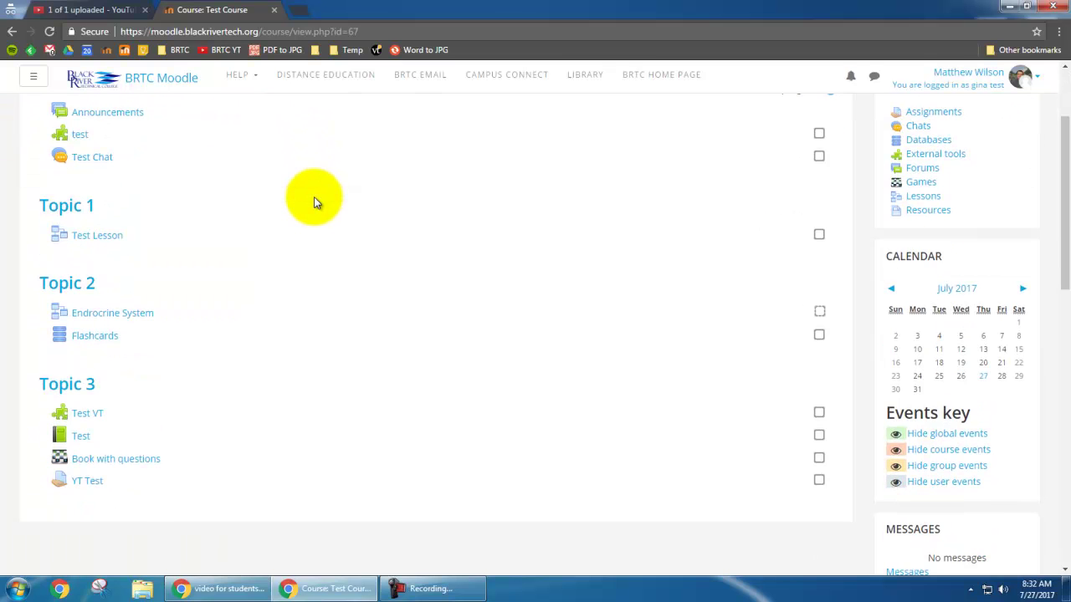
scroll(314, 201, "down", 2)
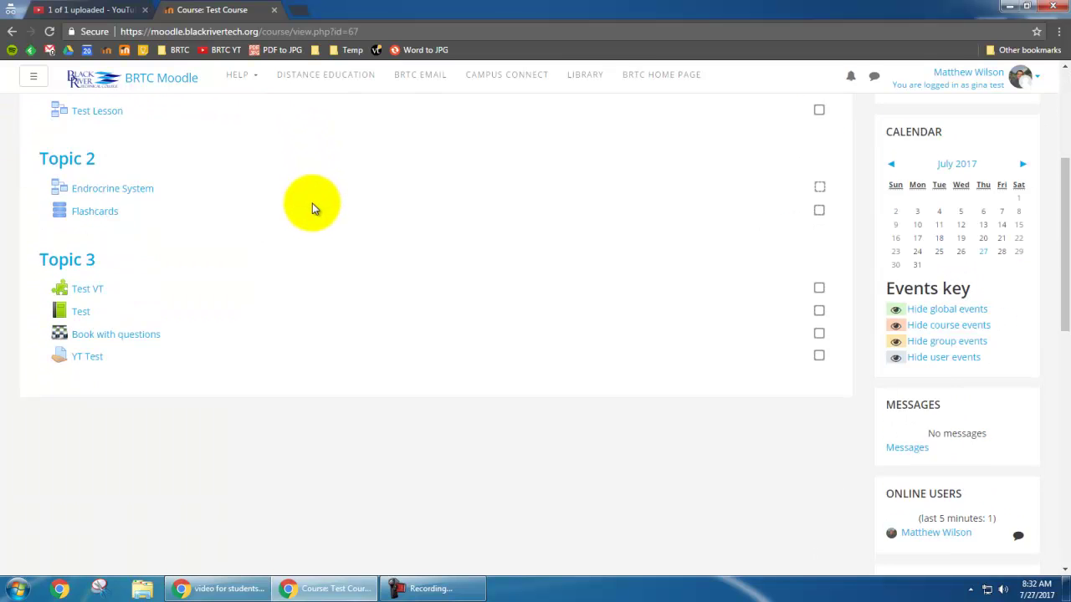
left_click(82, 348)
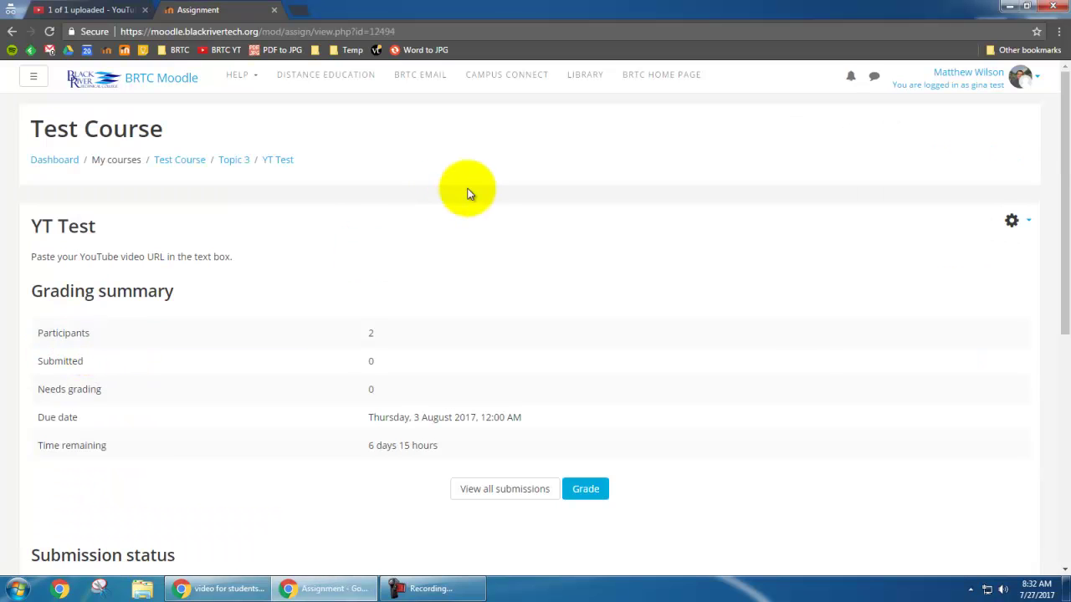
scroll(408, 196, "down", 5)
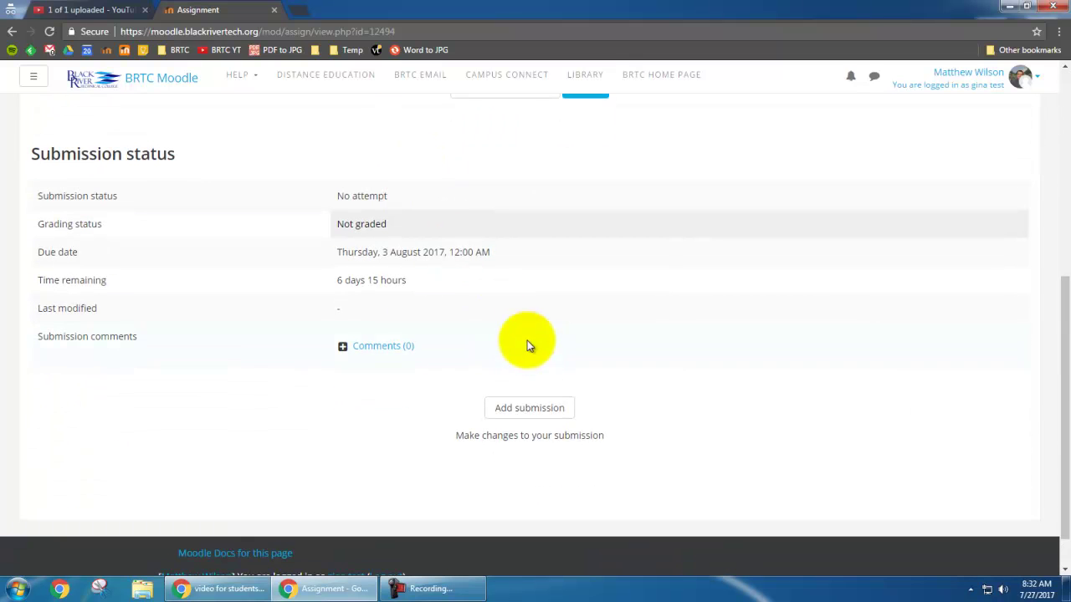
left_click(533, 407)
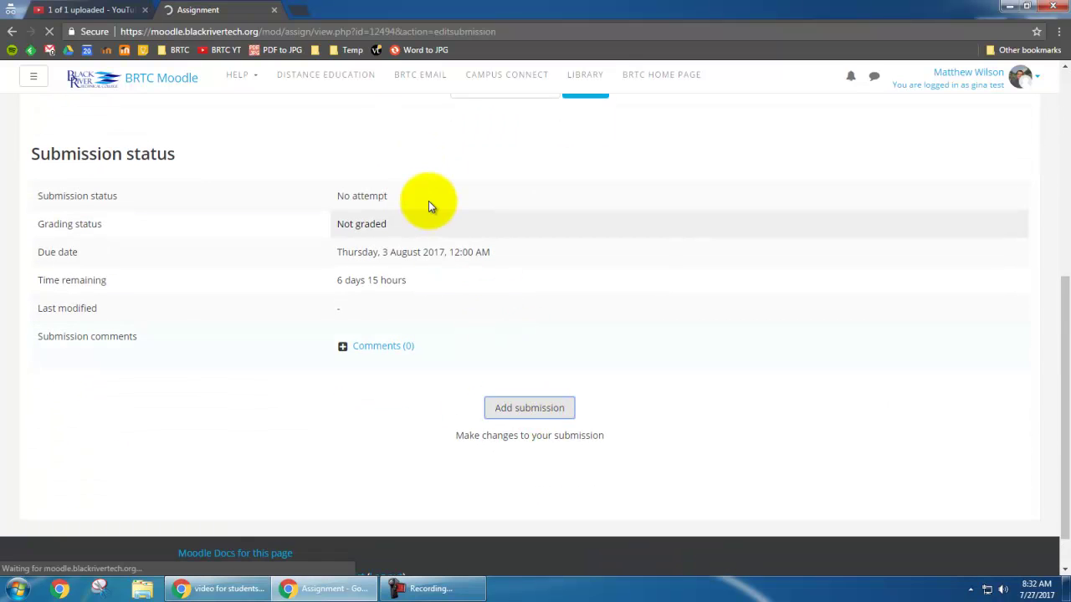
Paste the YouTube share URL into the Online text box
scroll(371, 277, "down", 1)
left_click(358, 287)
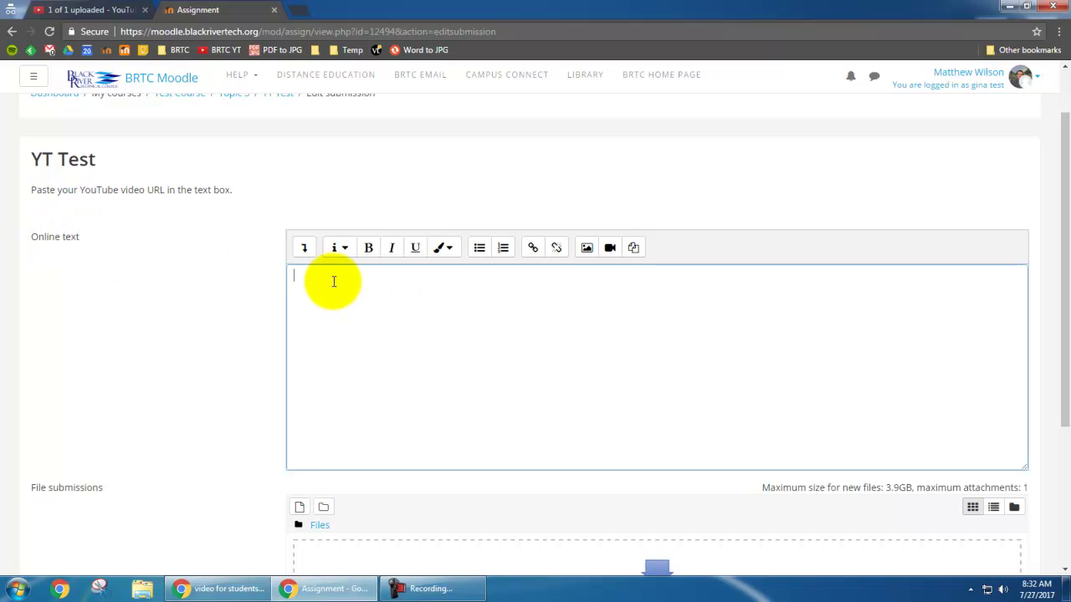
right_click(333, 281)
left_click(378, 360)
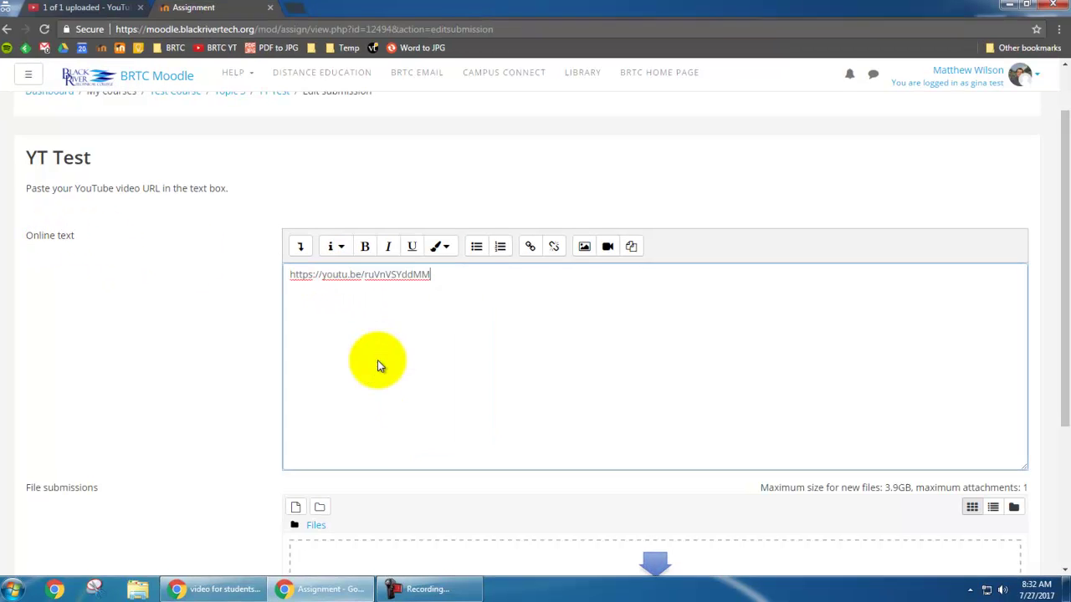
Turn the pasted URL into a hyperlink pointing to the same YouTube address
left_click_drag(443, 274, 344, 275)
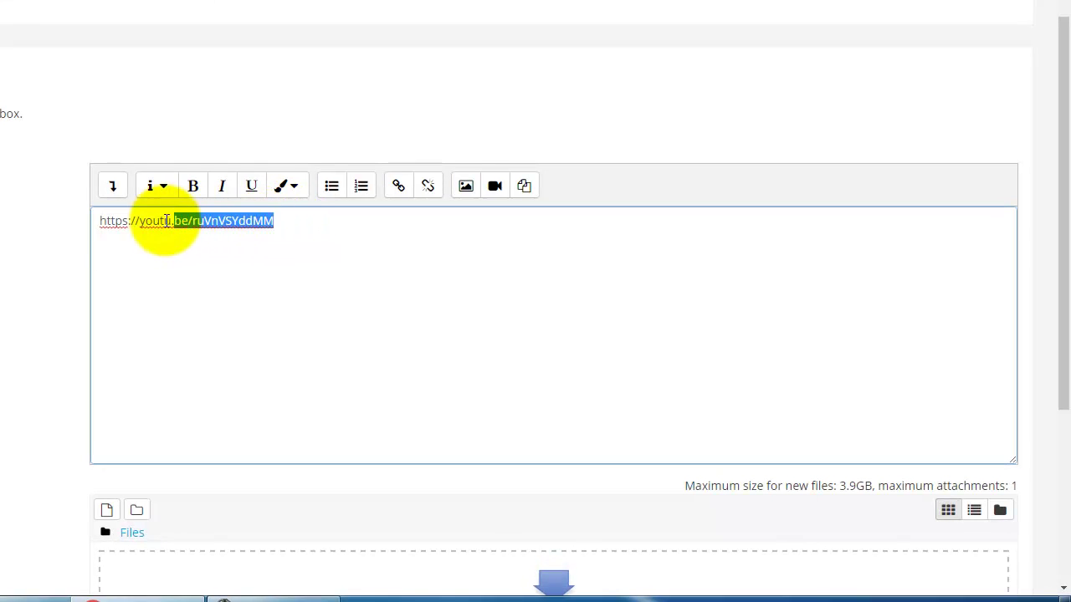
left_click_drag(167, 220, 102, 222)
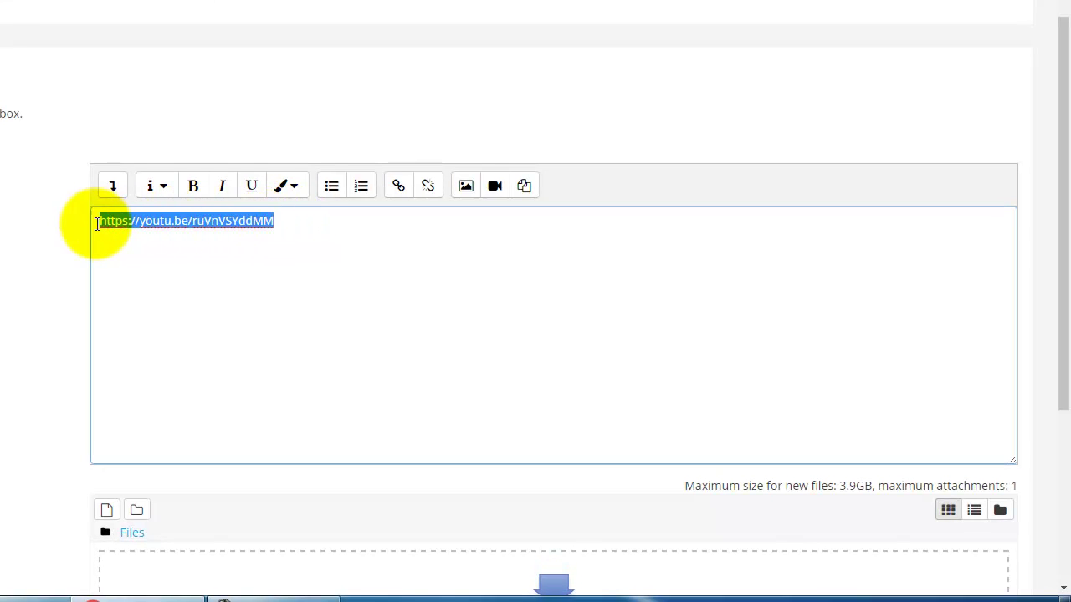
left_click(399, 185)
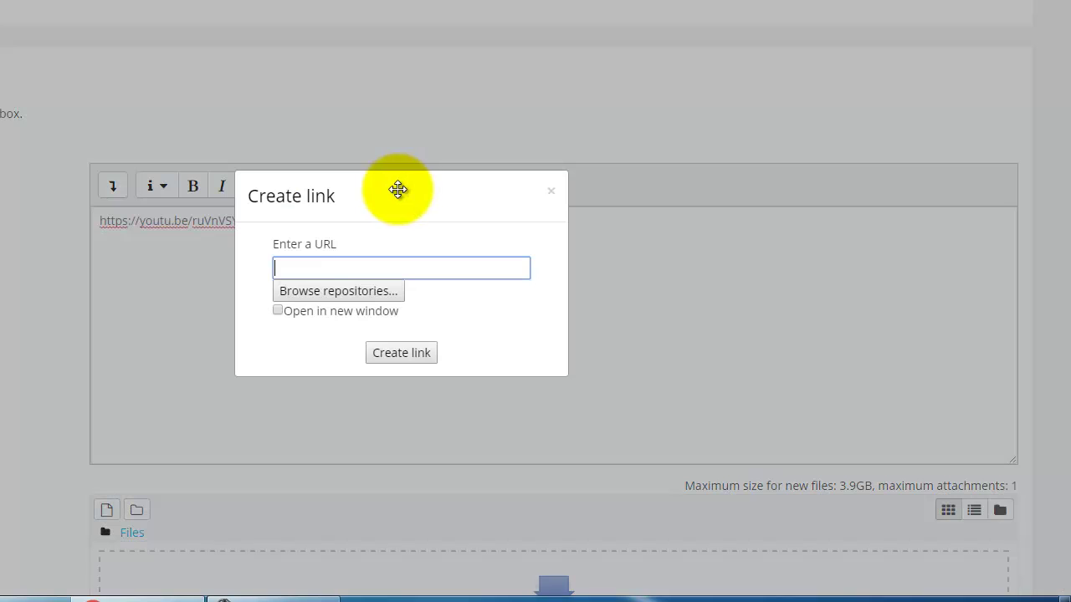
right_click(381, 260)
left_click(420, 361)
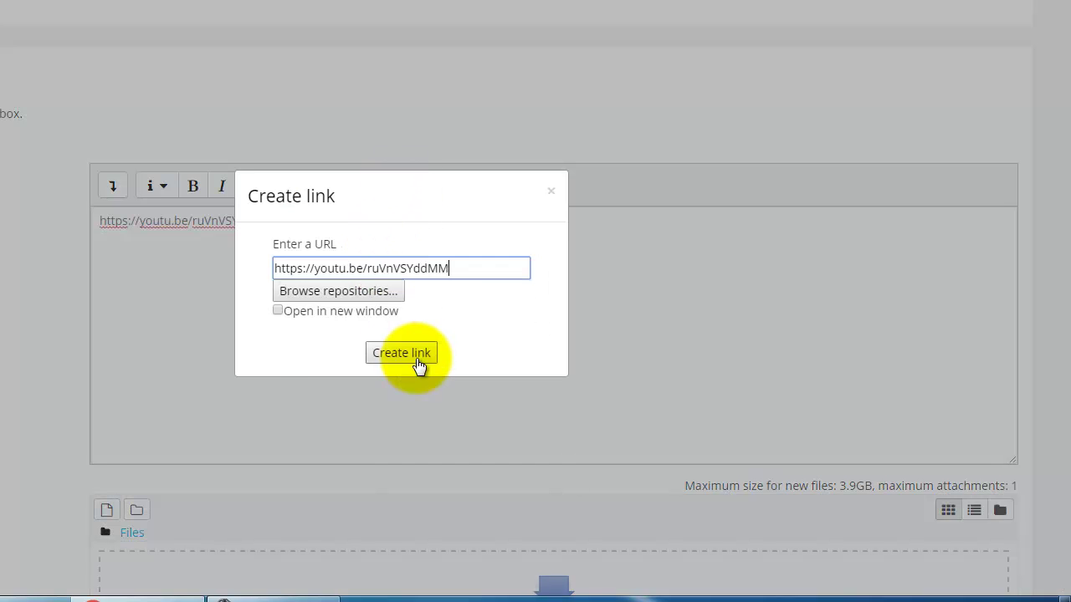
left_click(407, 355)
left_click(341, 237)
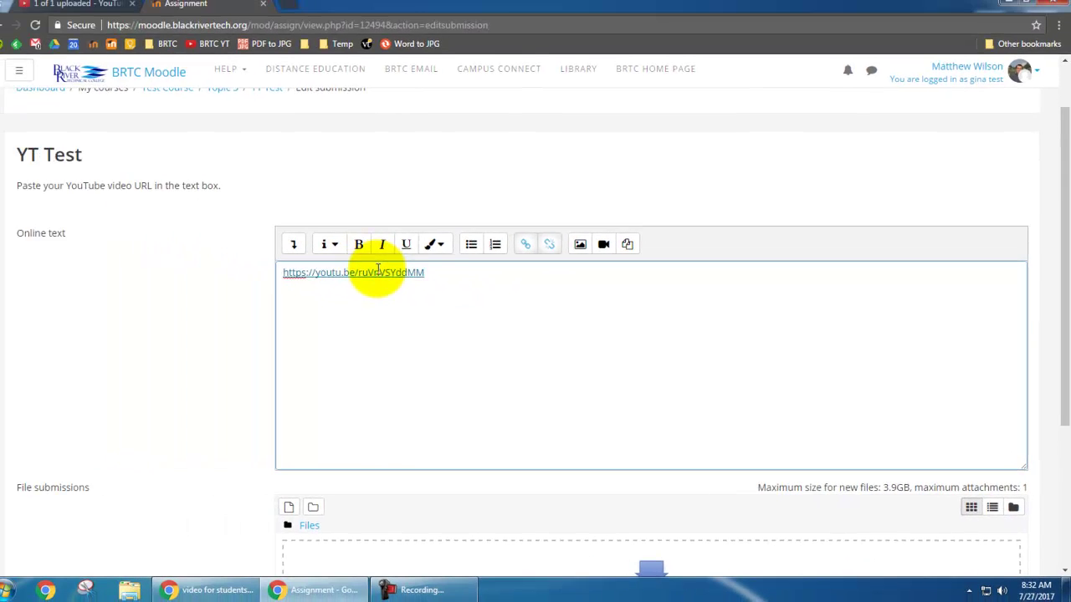
Save the submission and check it reads Submitted for grading with the video embedded
scroll(378, 269, "down", 3)
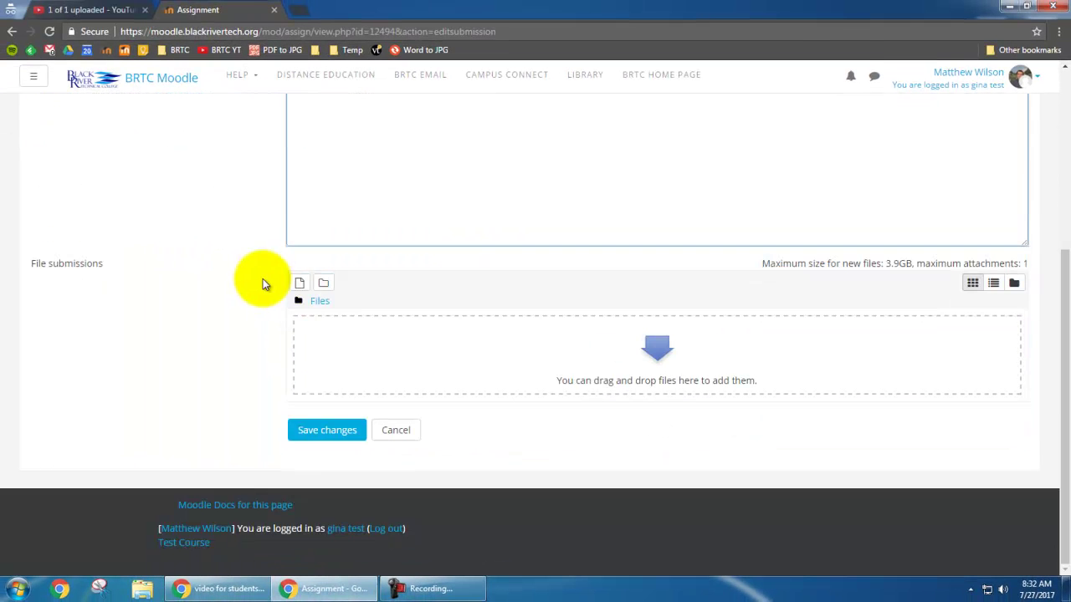
left_click(321, 429)
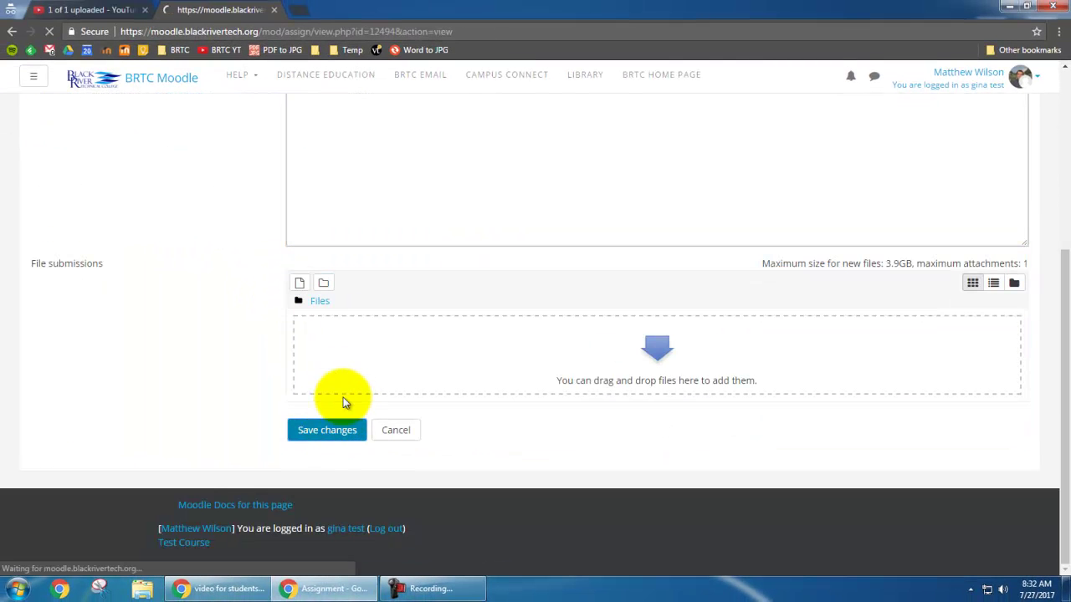
scroll(270, 268, "down", 3)
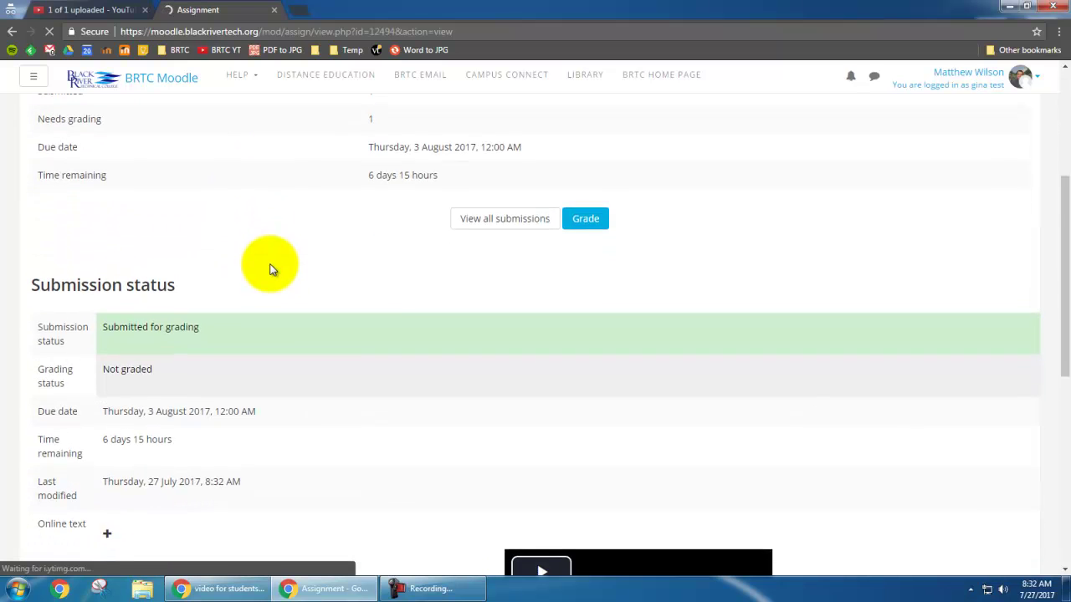
scroll(270, 268, "down", 3)
scroll(242, 255, "up", 2)
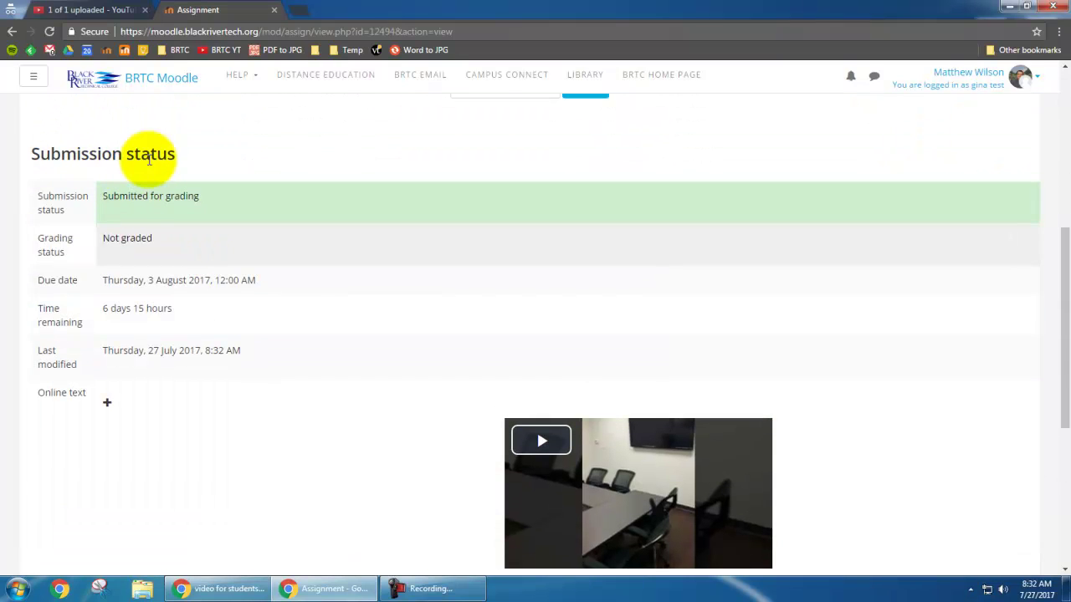
scroll(446, 205, "down", 1)
scroll(445, 209, "down", 2)
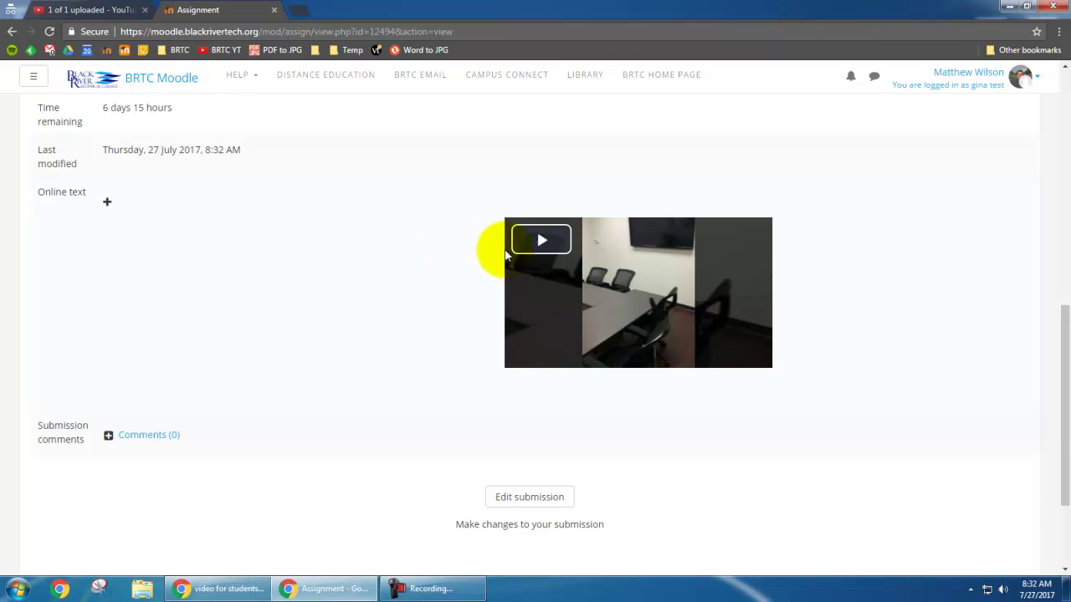